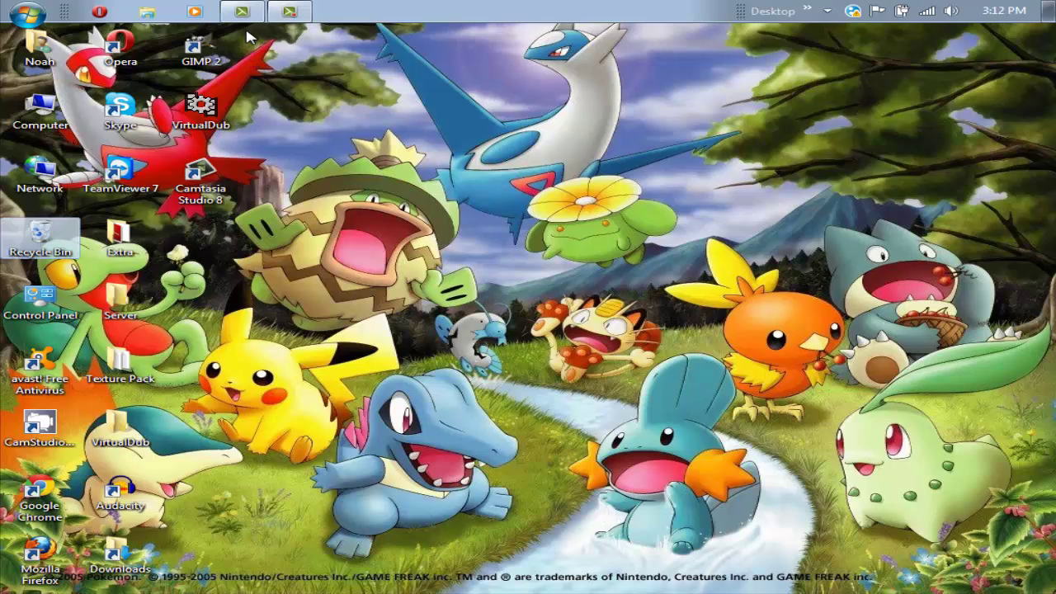
- Make a drag selection on the desktop near the top-left
drag(246, 31, 306, 83)
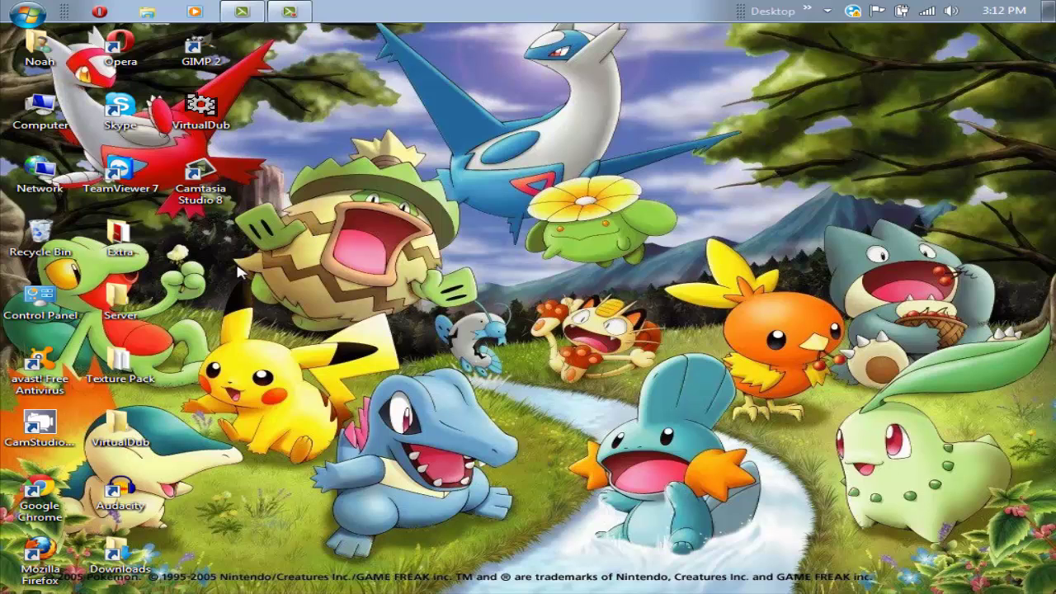
- In the Server folder, create a New Text Document with the default name and open it in Notepad
double_click(123, 304)
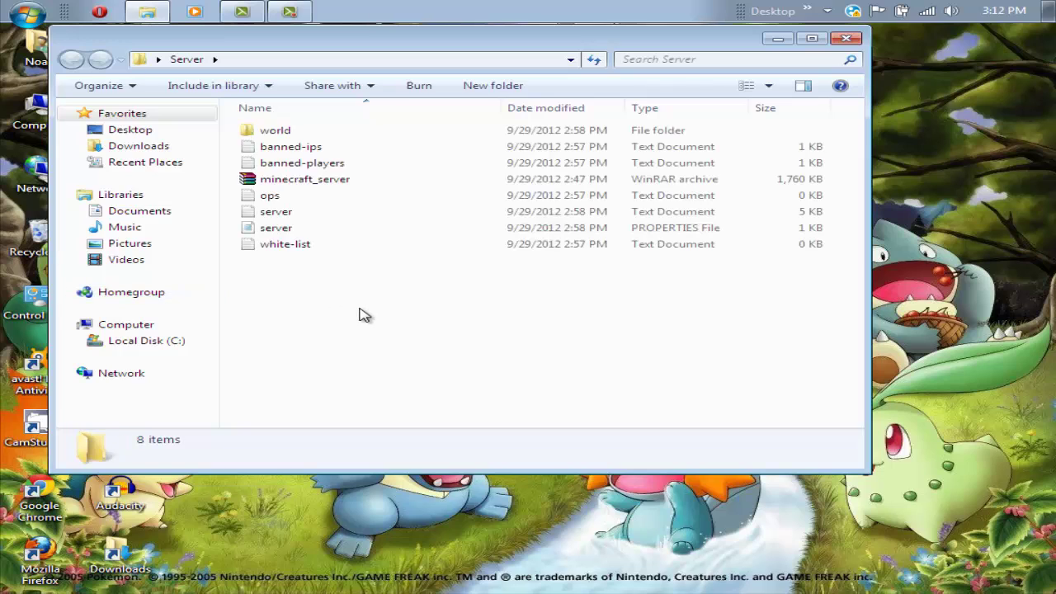
right_click(303, 266)
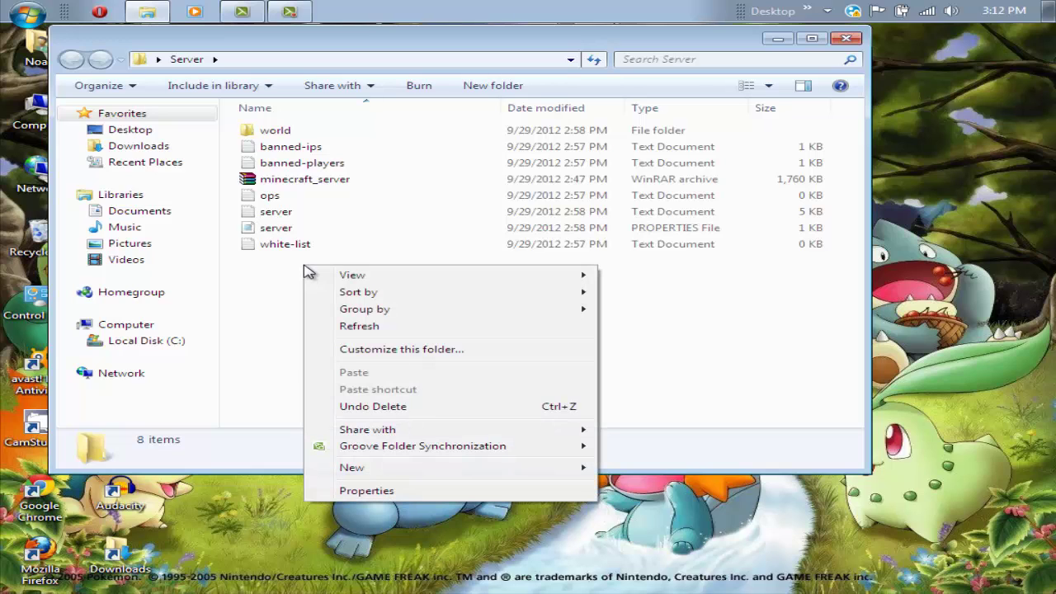
mouse_move(495, 470)
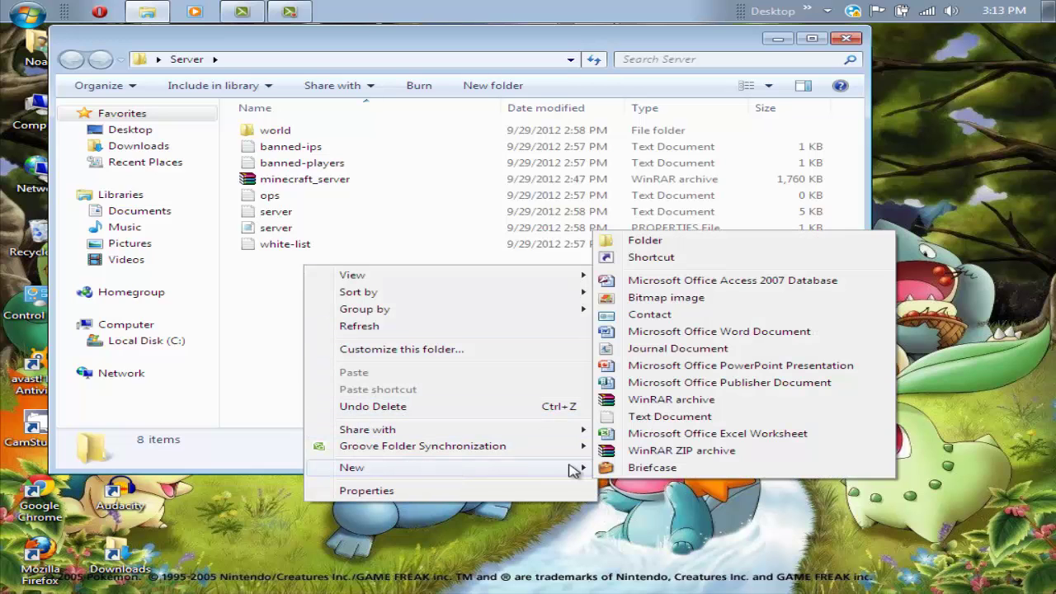
click(633, 424)
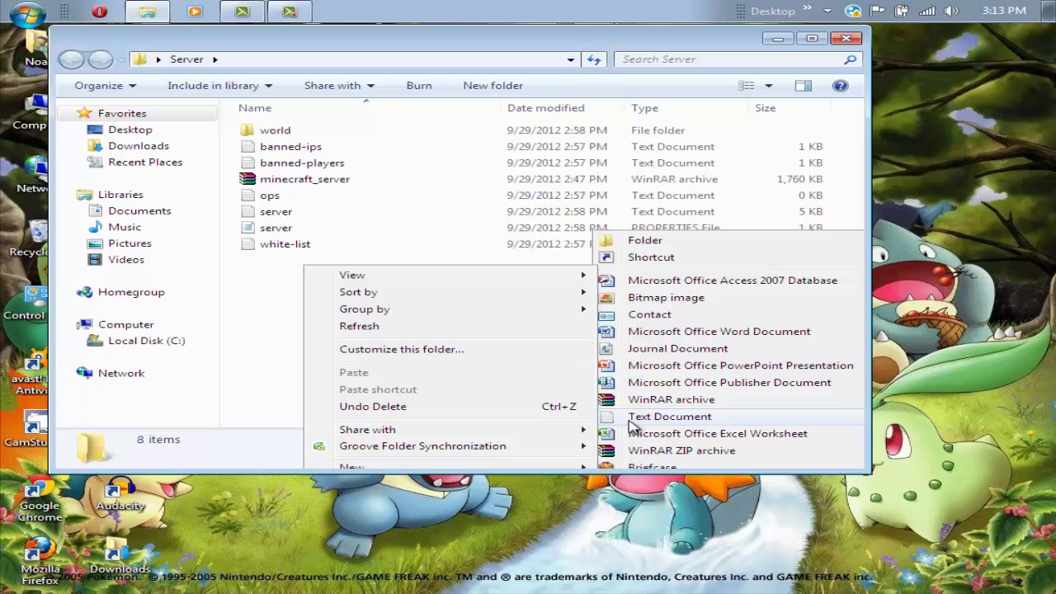
key(Return)
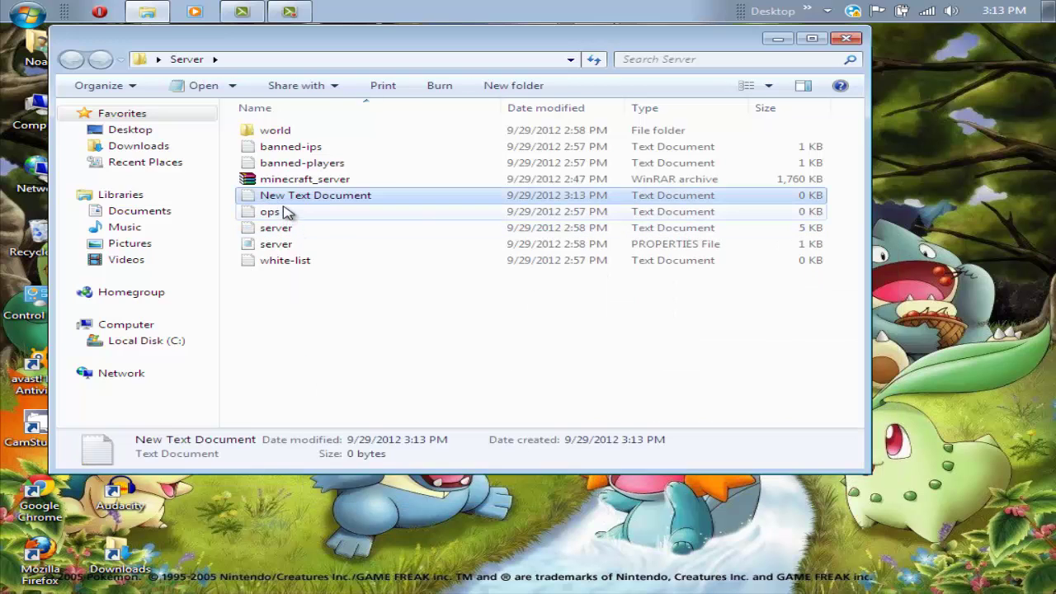
double_click(299, 198)
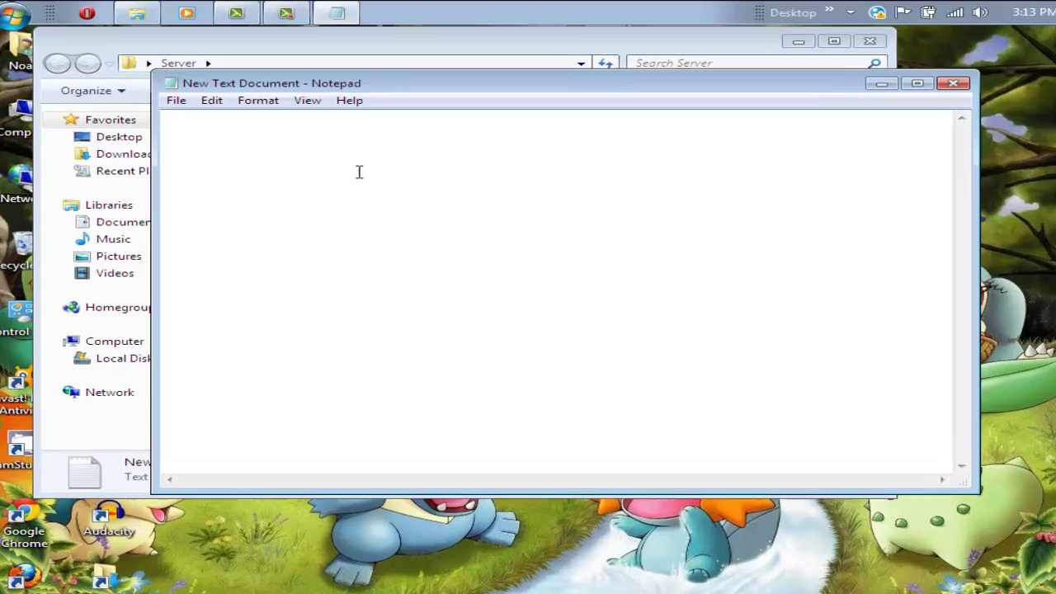
- Paste 'java -Xmx1024M -Xms1024M -jar minecraft_server.jar nogui' and point out the 1024M memory value
text(java -Xmx1024M -Xms1024M -jar minecraft_server.jar nogui.)
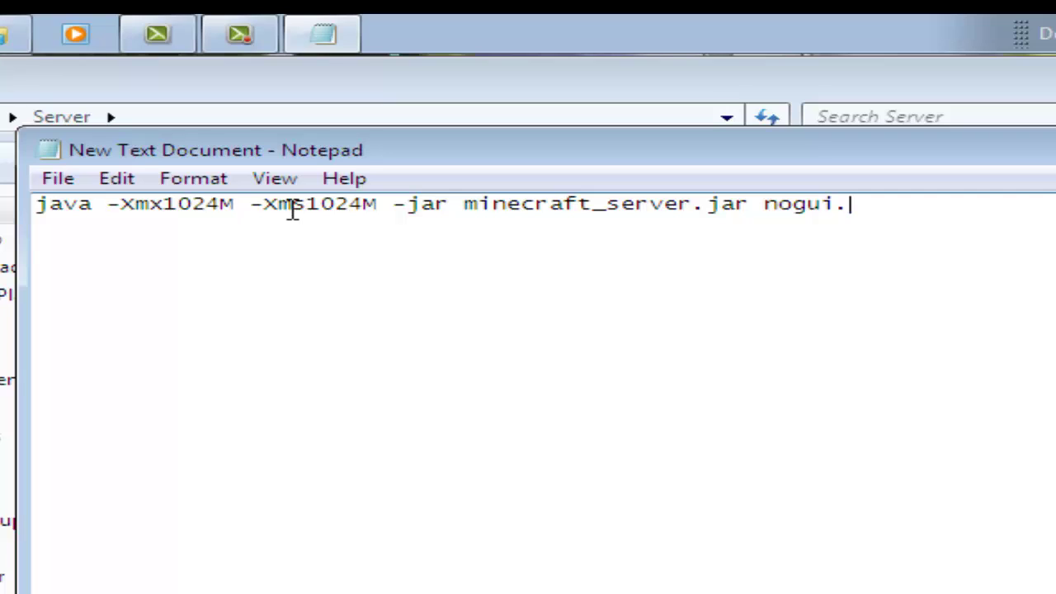
click(166, 212)
key(super)
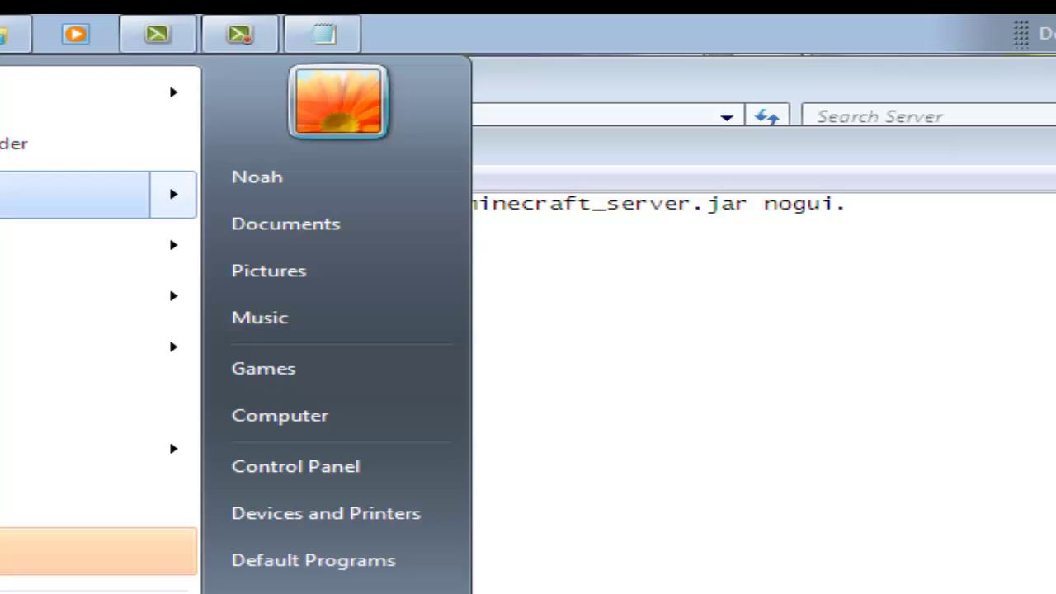
click(285, 417)
right_click(296, 408)
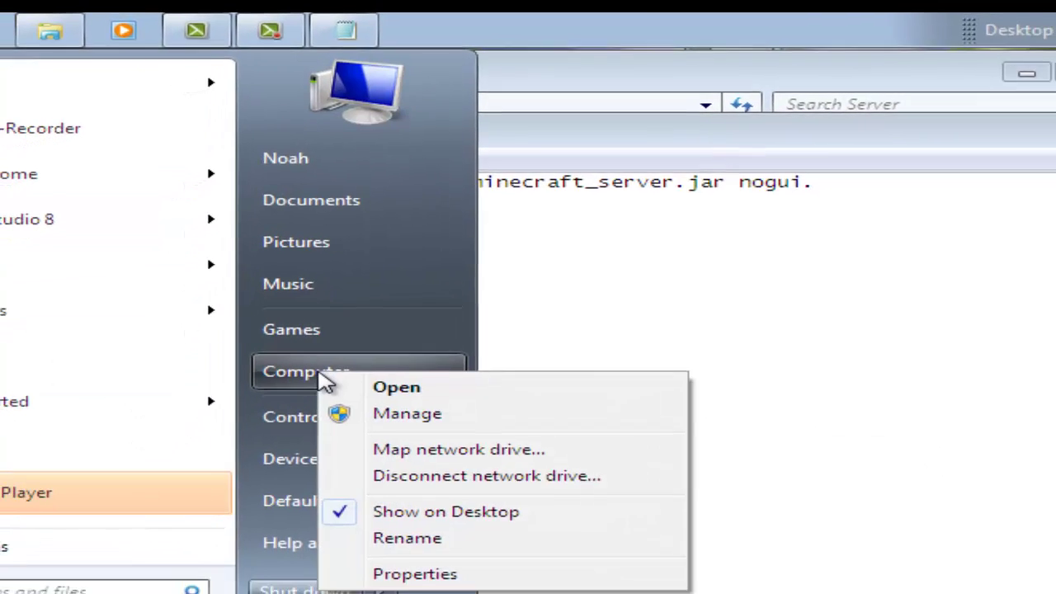
click(437, 530)
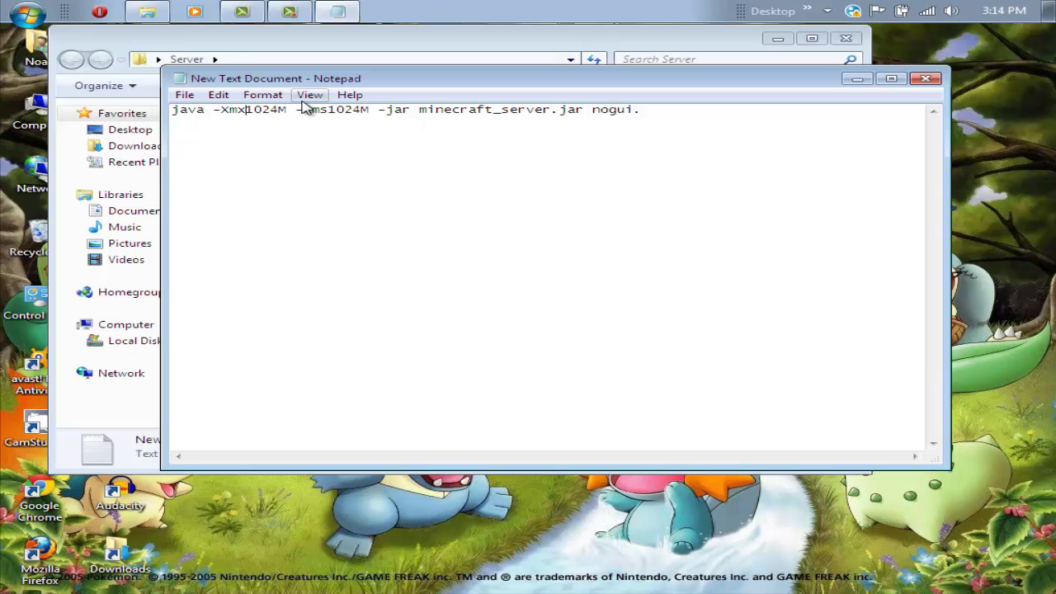
- Save the document as run.bat with the file type set to All Files
click(184, 94)
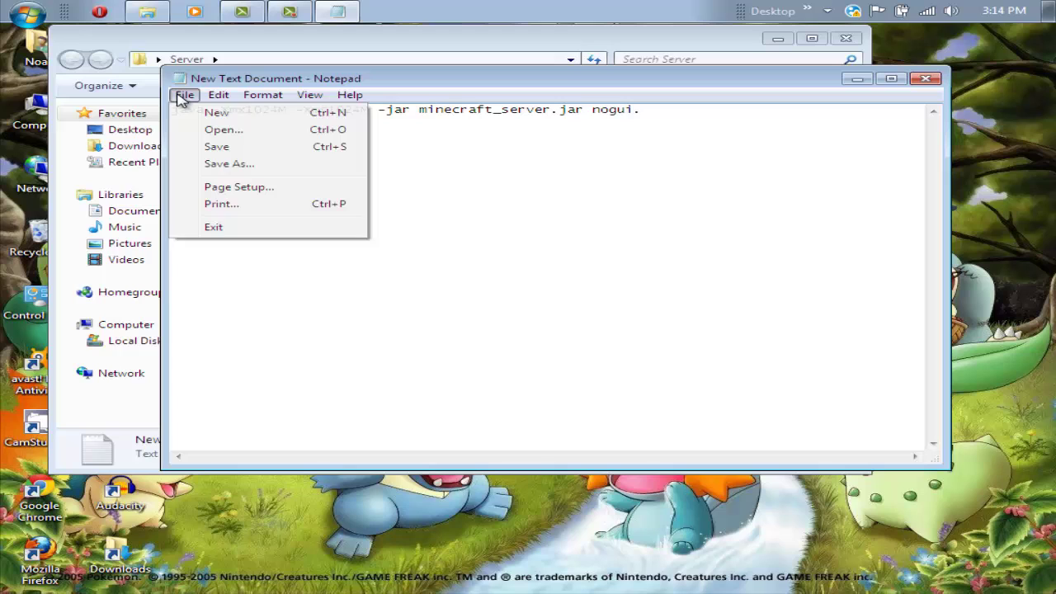
click(219, 170)
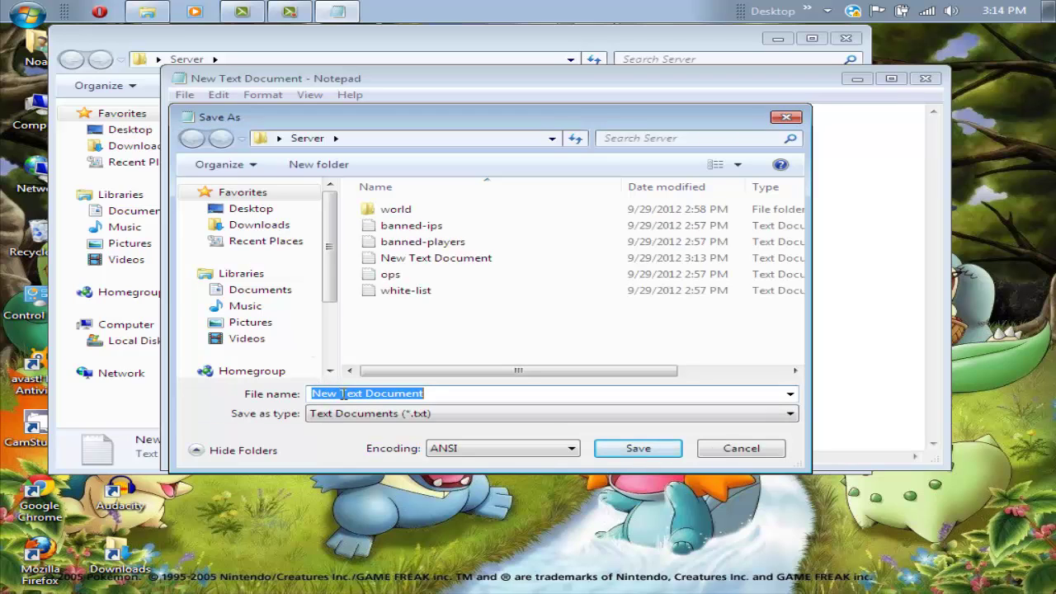
text(run)
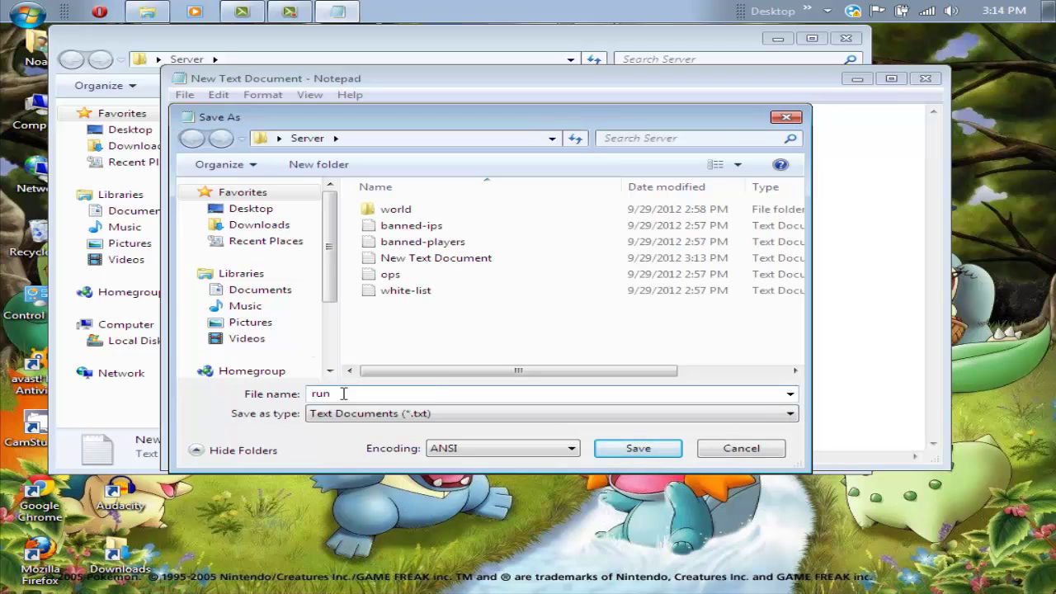
text(.bat)
click(390, 415)
click(393, 441)
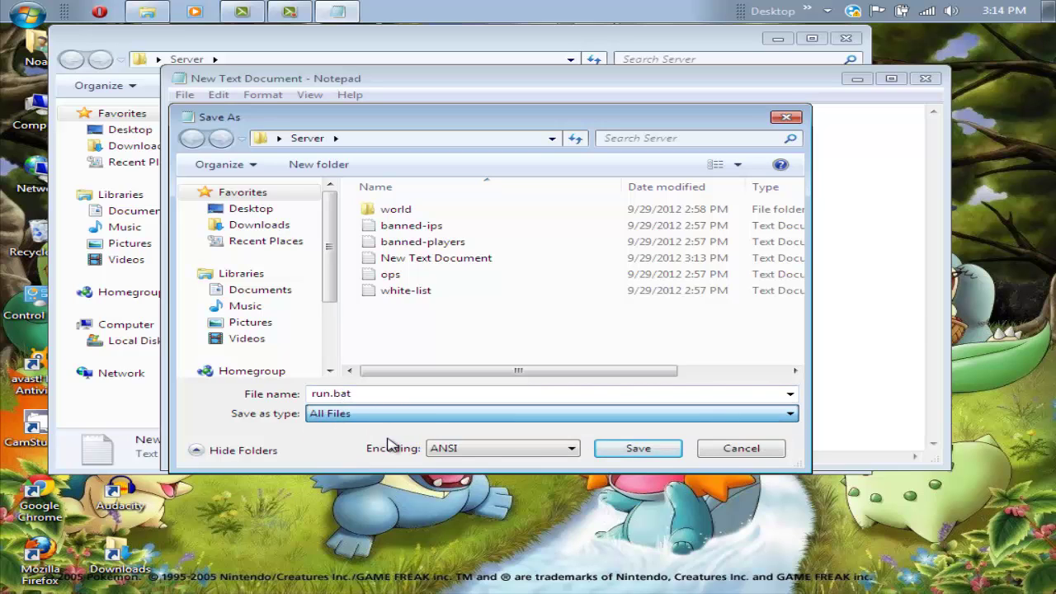
click(637, 448)
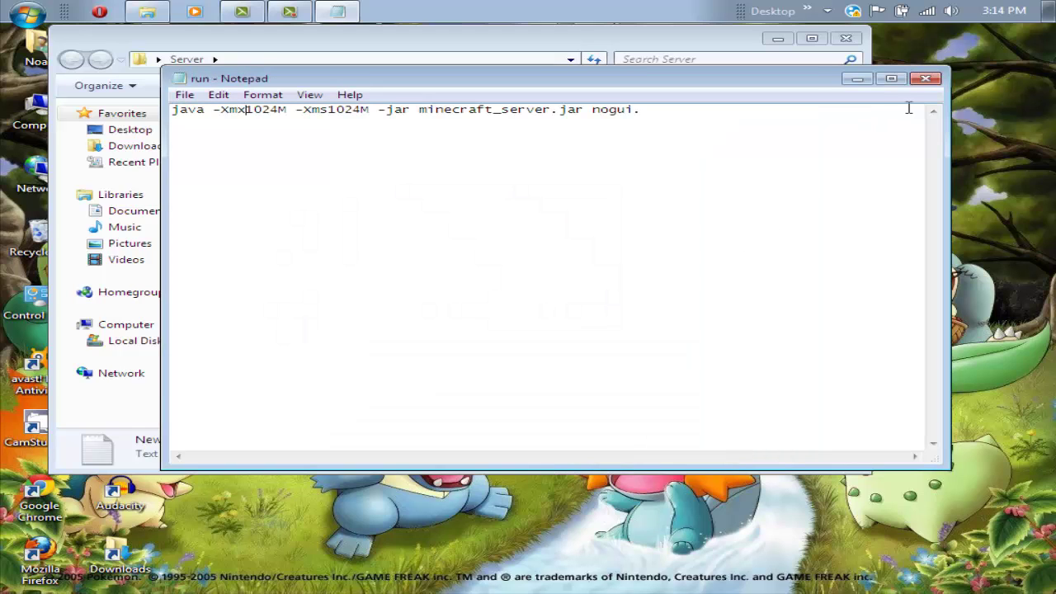
- Close Notepad, delete the leftover New Text Document, and select run.bat
click(925, 78)
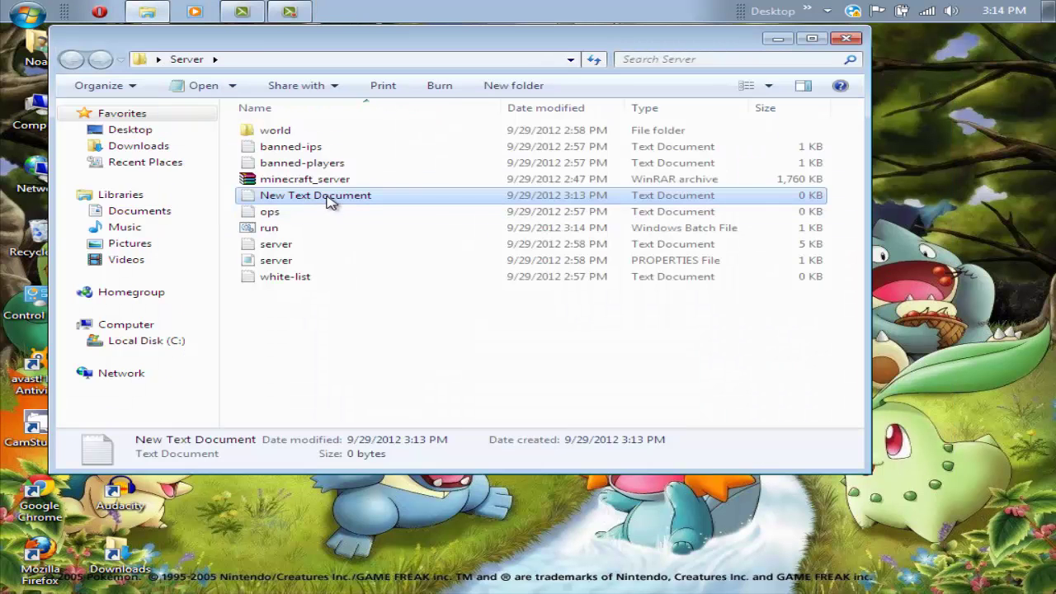
key(Delete)
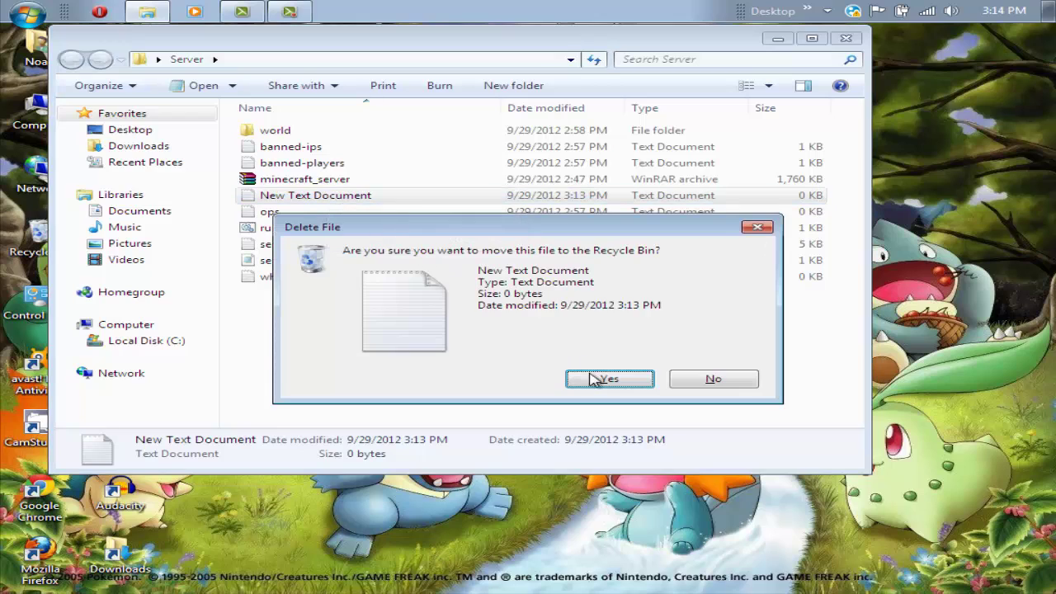
click(596, 380)
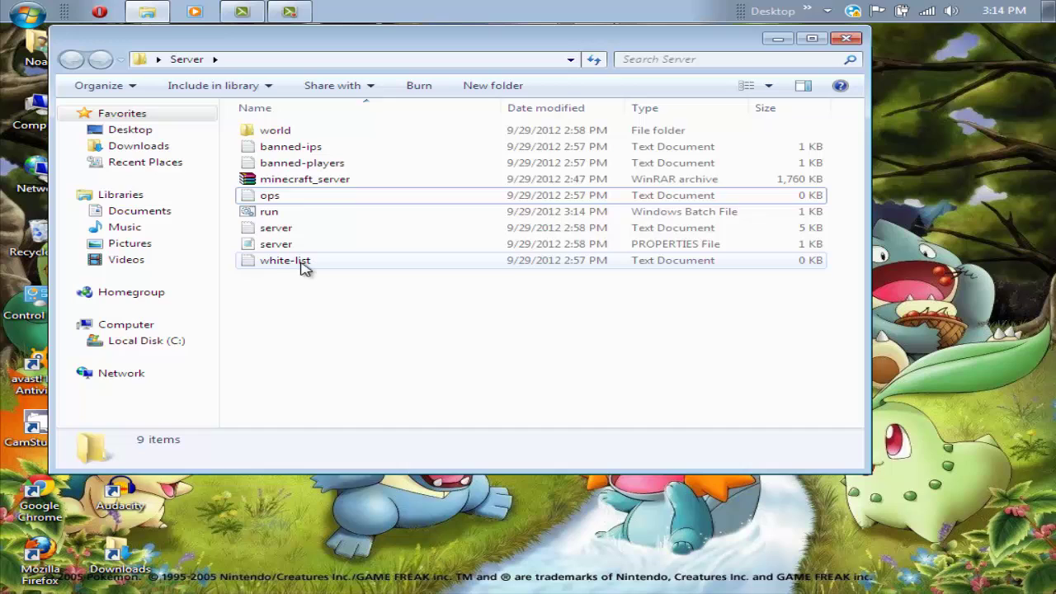
click(271, 213)
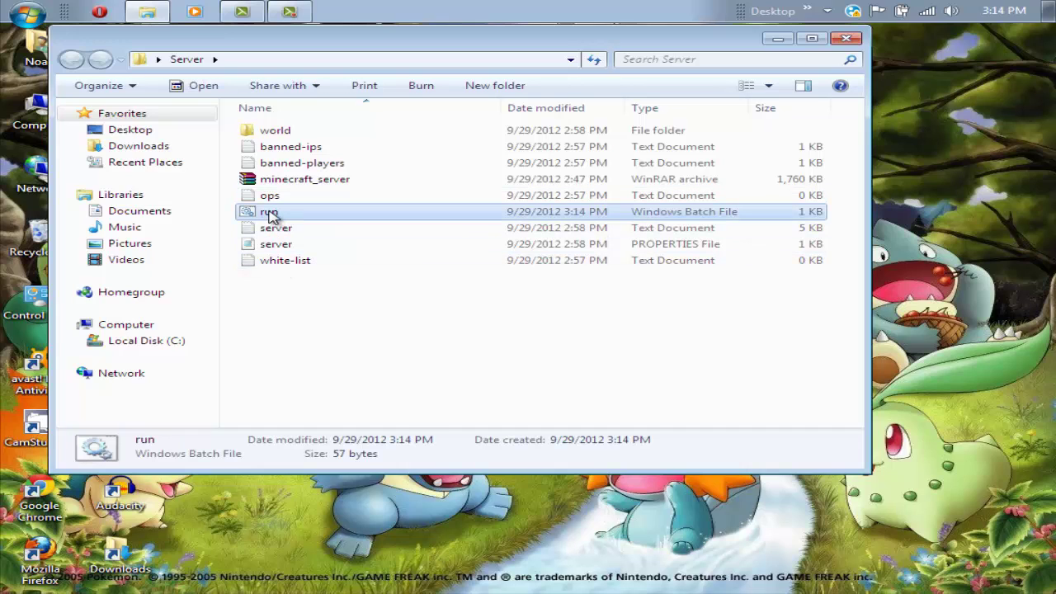
- Launch the server from run.bat, minimize its stats window, then run save-all and stop
double_click(271, 213)
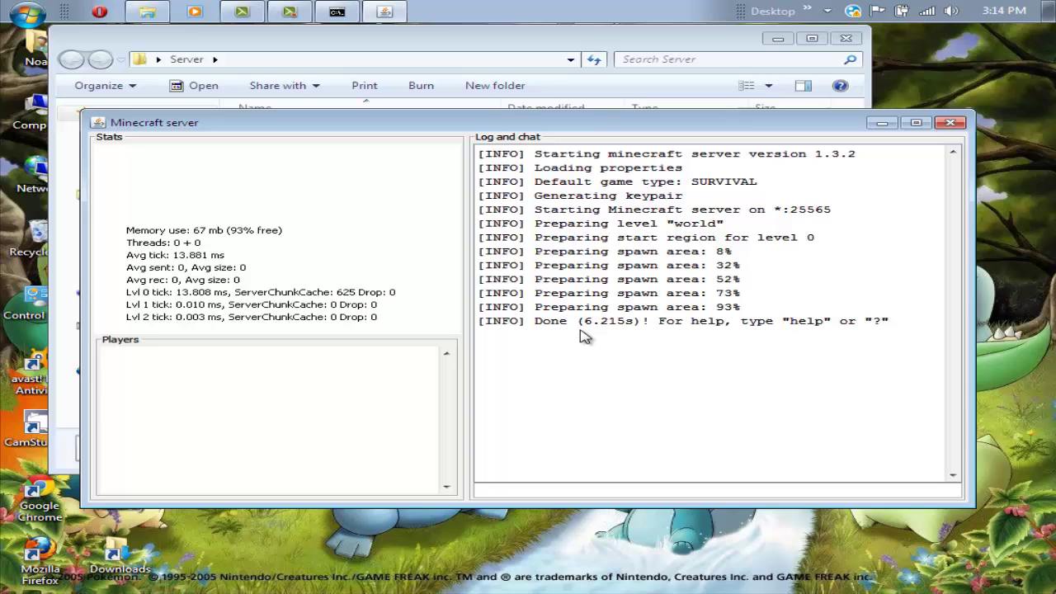
click(881, 123)
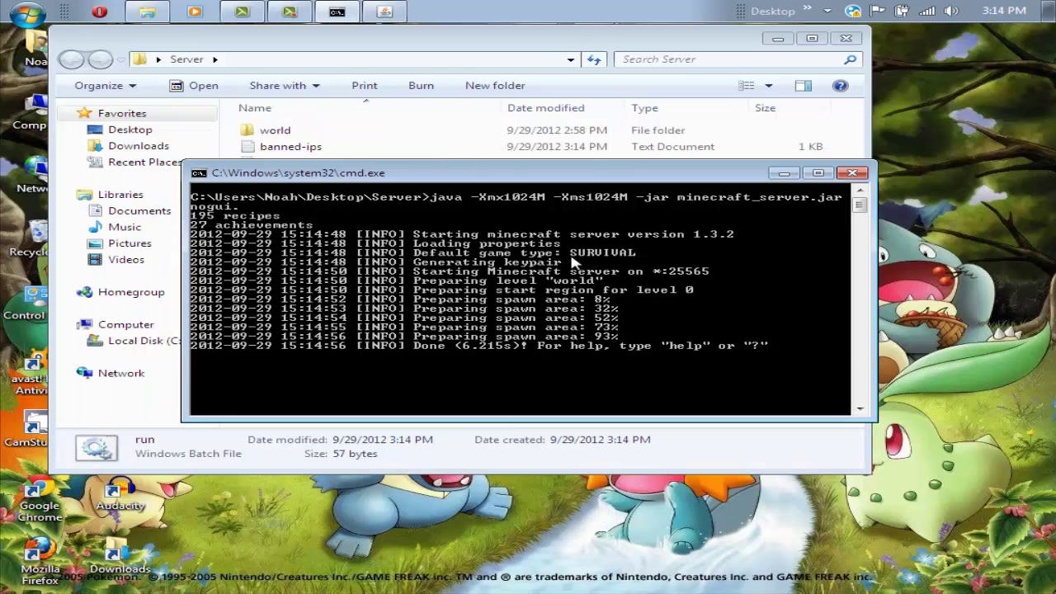
text(save-all)
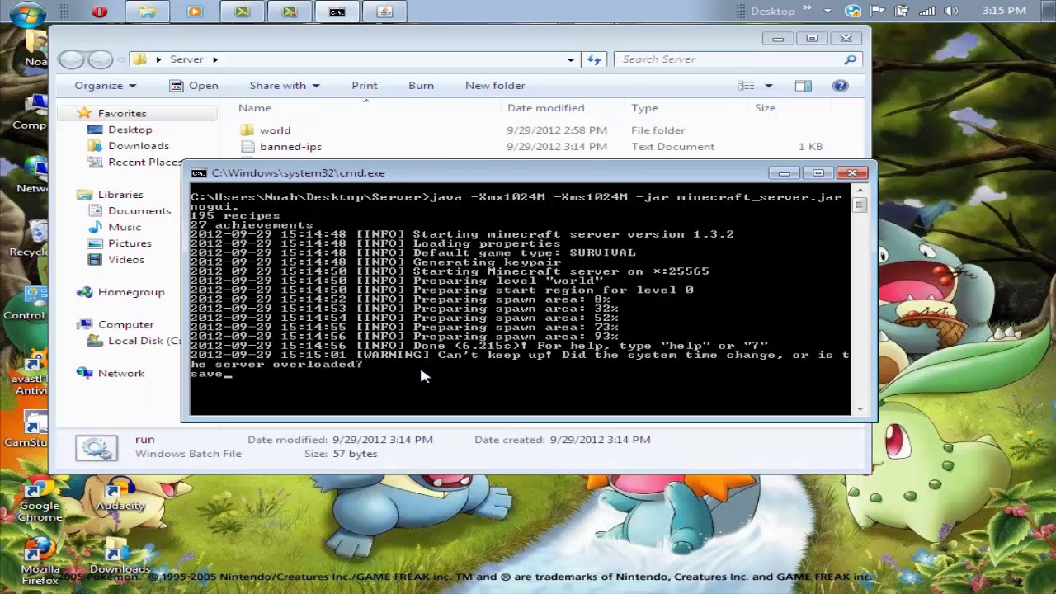
key(Return)
text(stop)
key(Return)
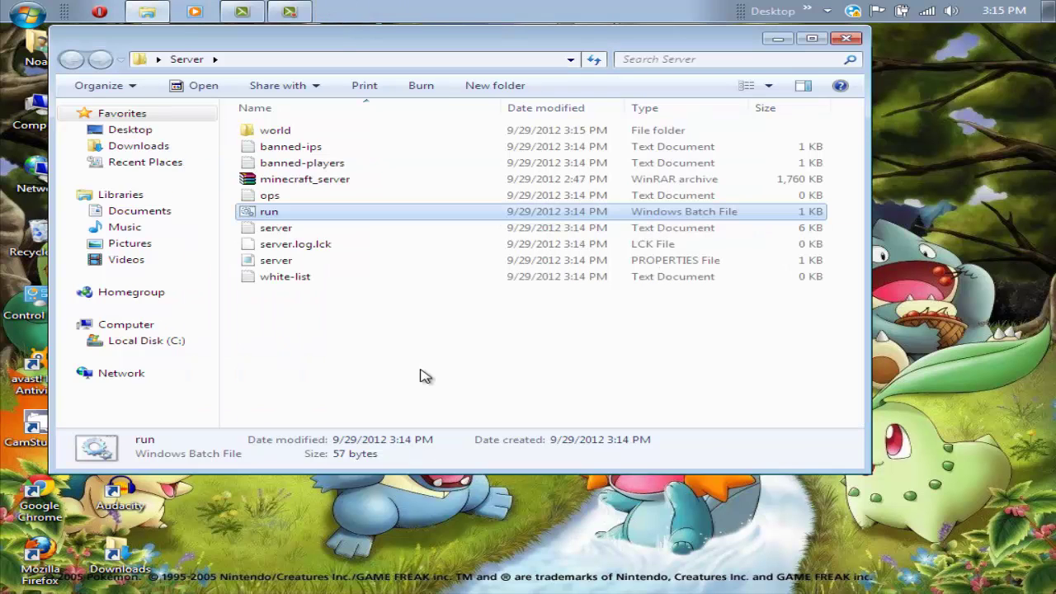
click(368, 339)
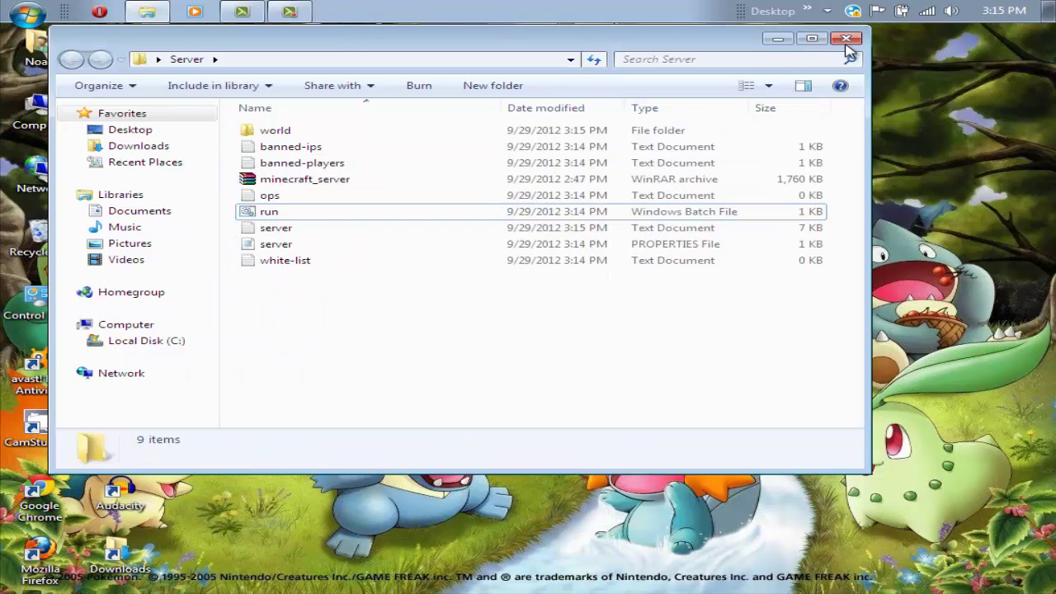